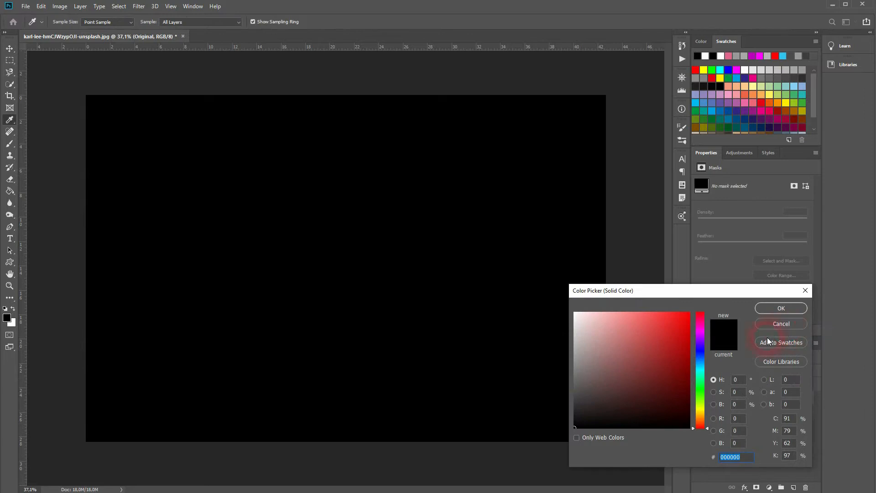
Set the solid color fill layer's color to bright cyan, hex 66ebff.
click(702, 368)
mouse_move(674, 342)
mouse_down()
mouse_move(668, 313)
mouse_move(644, 312)
mouse_up()
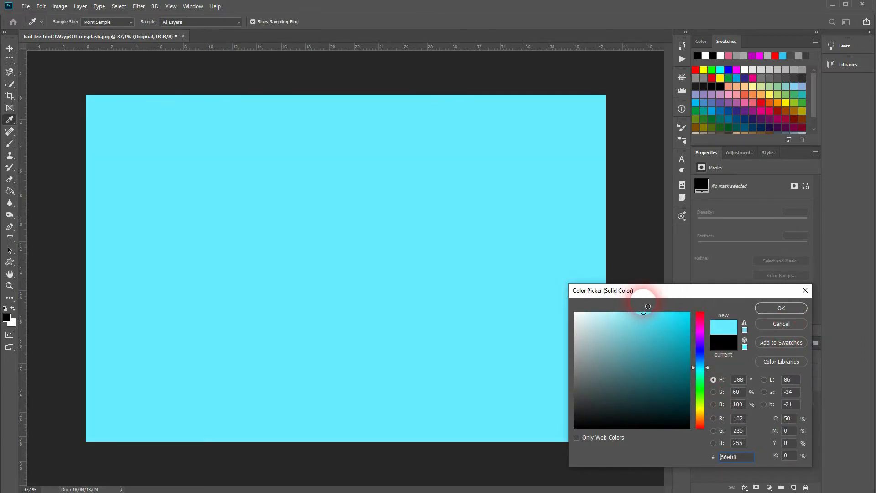
click(793, 308)
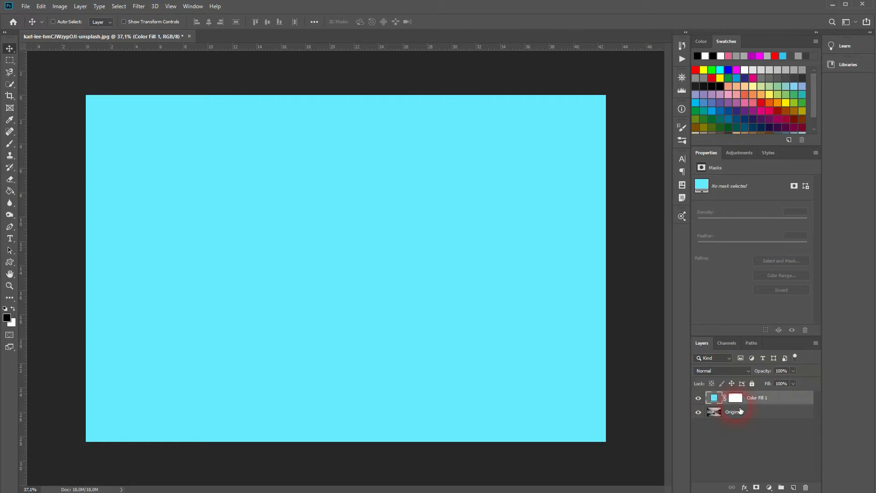
Set the color fill layer's blend mode to Hard Mix and try out different opacity levels.
click(722, 372)
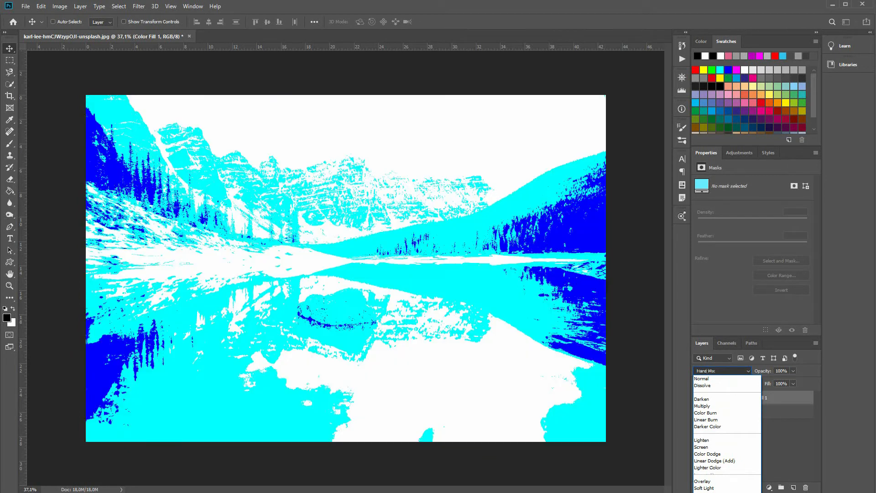
click(727, 484)
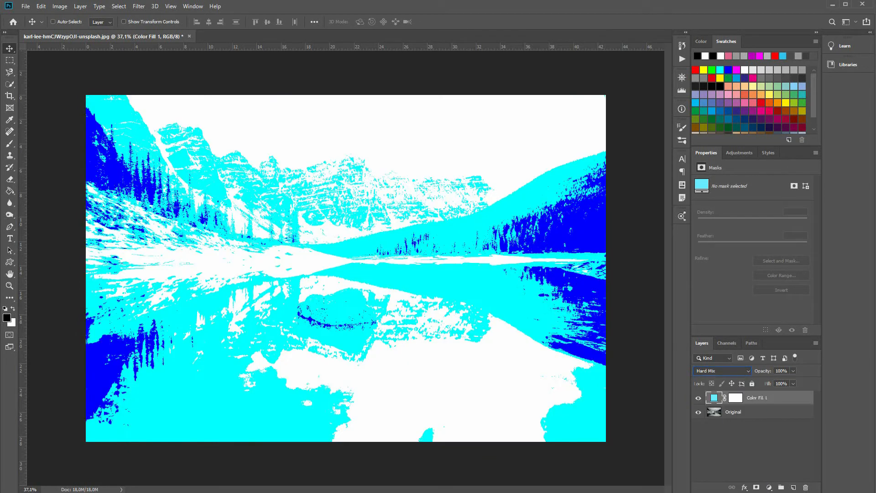
drag(745, 377, 719, 378)
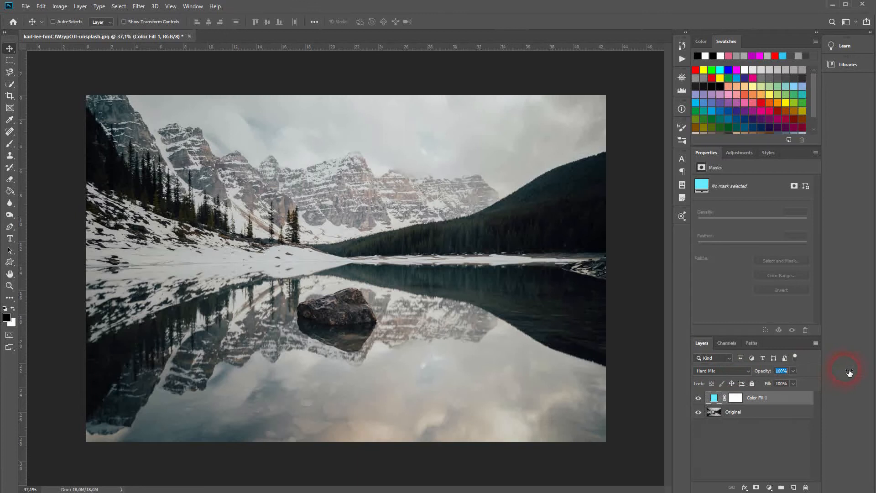
drag(849, 373, 796, 374)
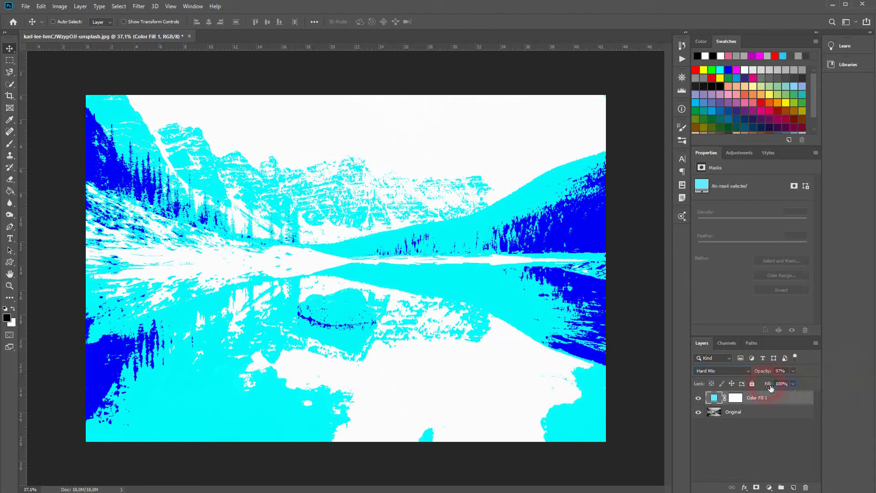
Set the color fill layer's fill to 25% and its opacity to 100%.
drag(772, 387, 743, 388)
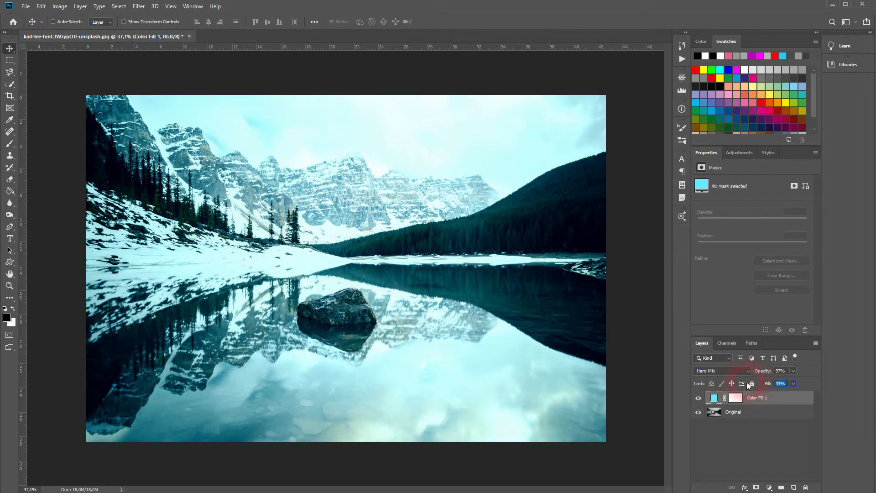
click(783, 384)
text(20)
click(786, 397)
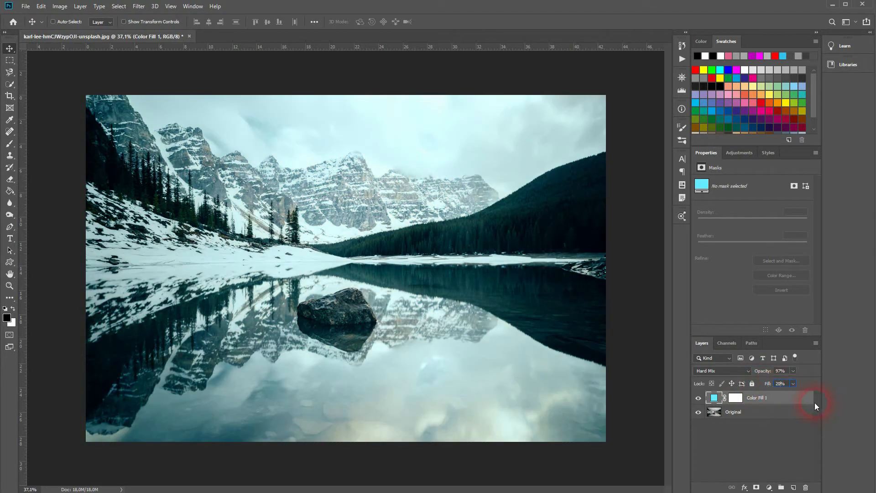
click(779, 396)
text(5)
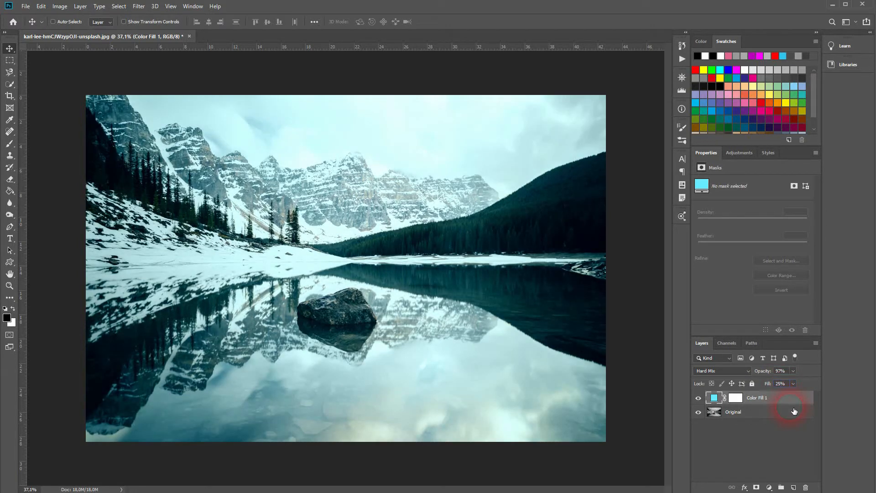
click(319, 324)
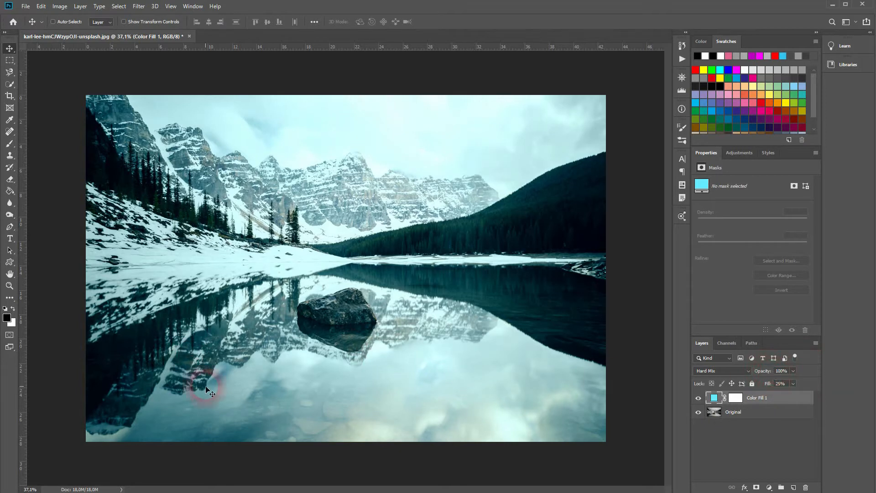
click(477, 350)
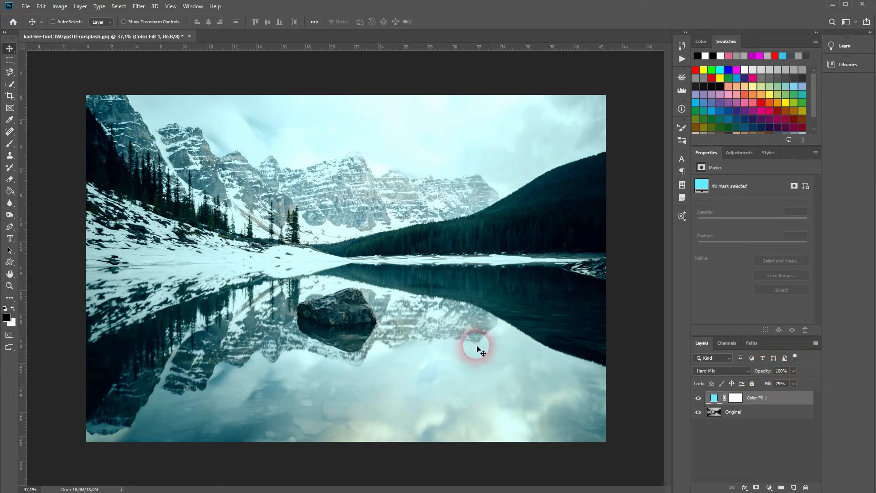
Select the whole lake on the Original layer with the Quick Selection tool.
click(736, 412)
click(62, 164)
right_click(16, 85)
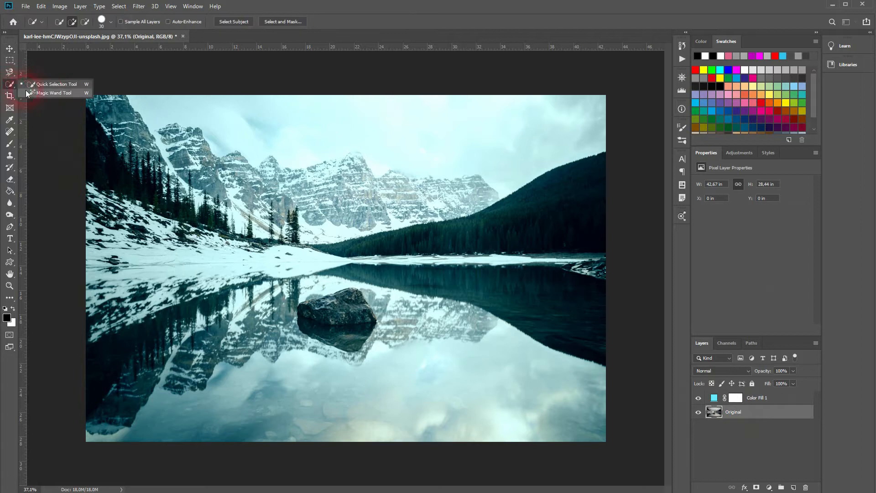
click(51, 84)
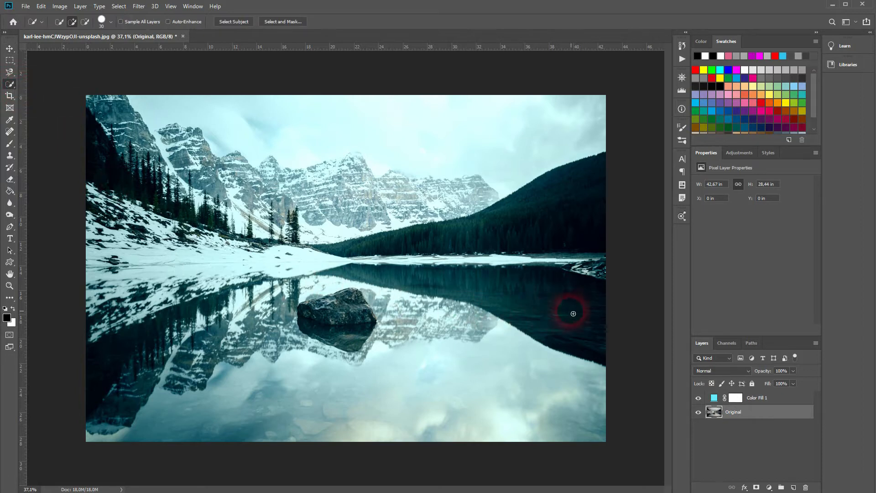
mouse_move(593, 314)
mouse_down()
mouse_move(488, 310)
mouse_move(265, 326)
mouse_move(162, 399)
mouse_move(116, 406)
mouse_move(587, 416)
mouse_move(581, 405)
mouse_move(124, 327)
mouse_up()
Subtract the snowy bank reflection along the lake's left edge and the rocky shore on its right from the selection.
key(alt)
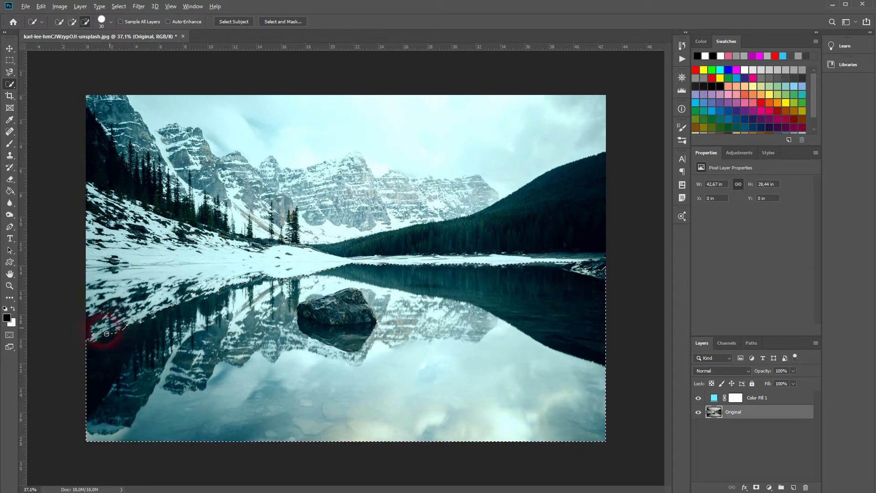
drag(124, 327, 256, 280)
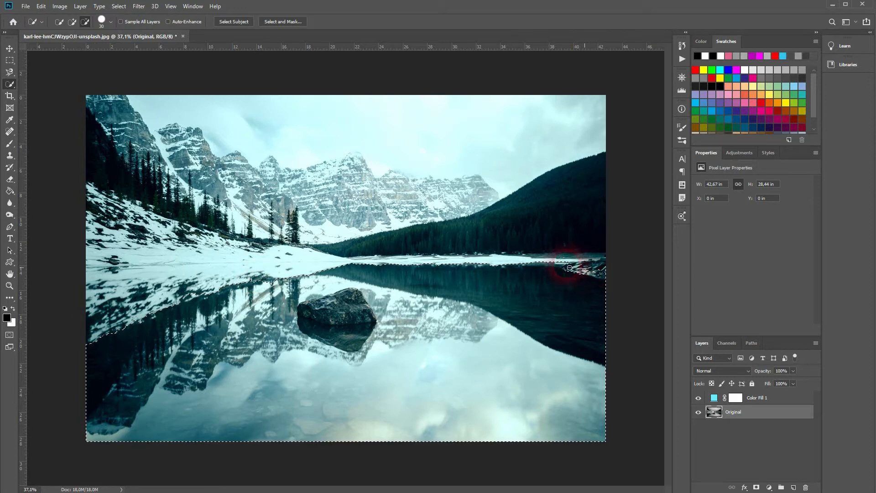
drag(593, 266, 594, 271)
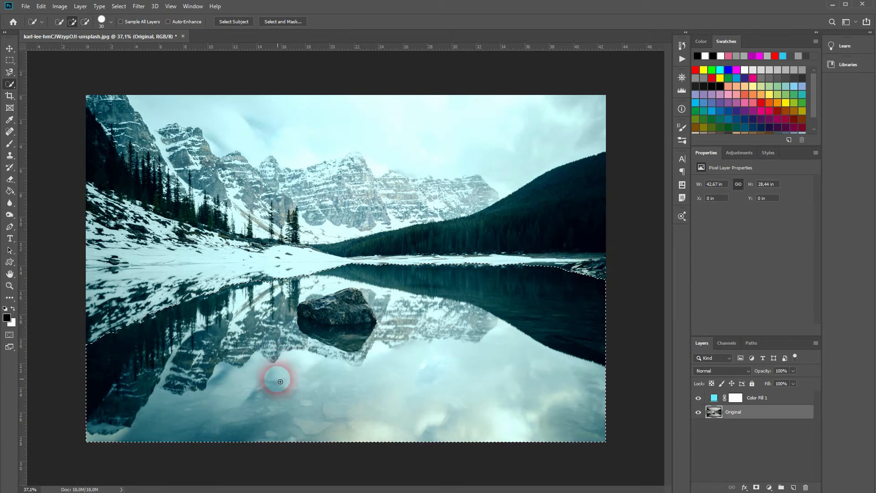
Fill the selected lake area of the Color Fill 1 layer mask with black, deselect, and invert the mask.
click(741, 400)
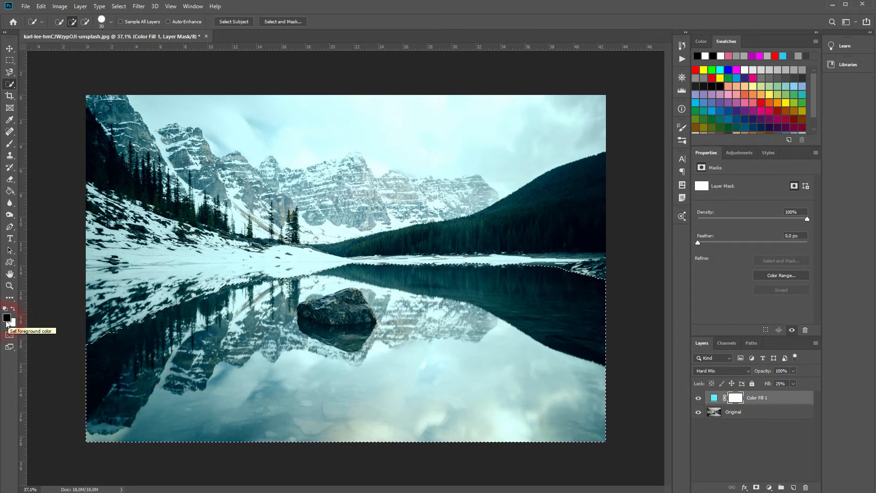
key(g)
click(468, 325)
click(752, 424)
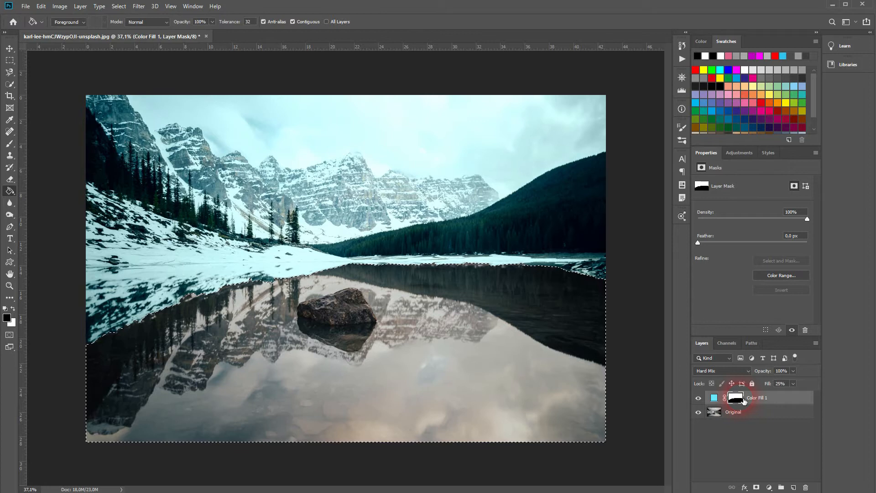
key(ctrl+d)
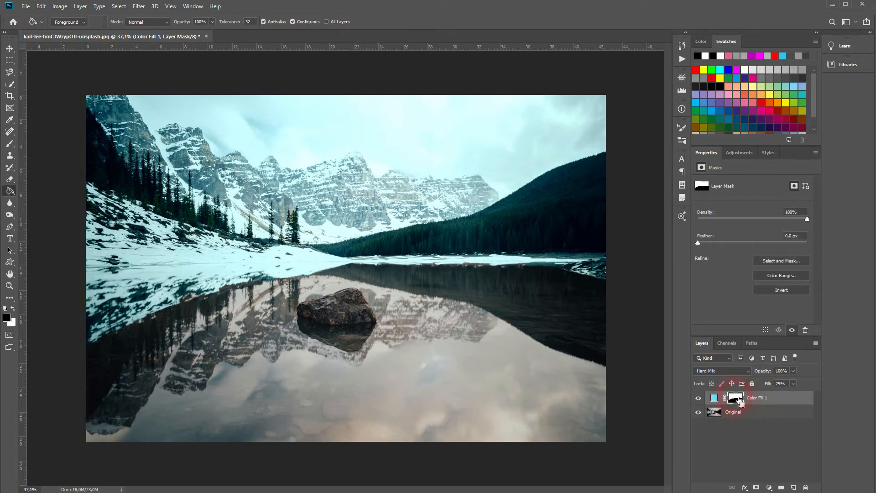
key(ctrl+i)
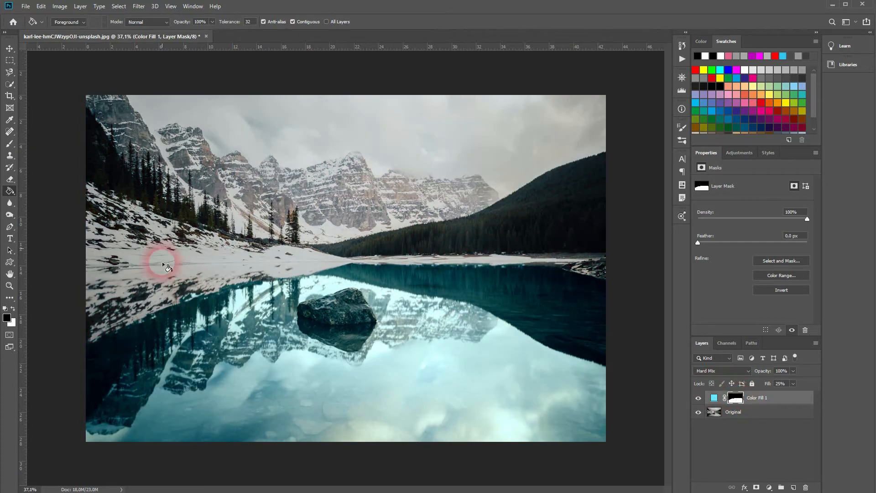
click(10, 48)
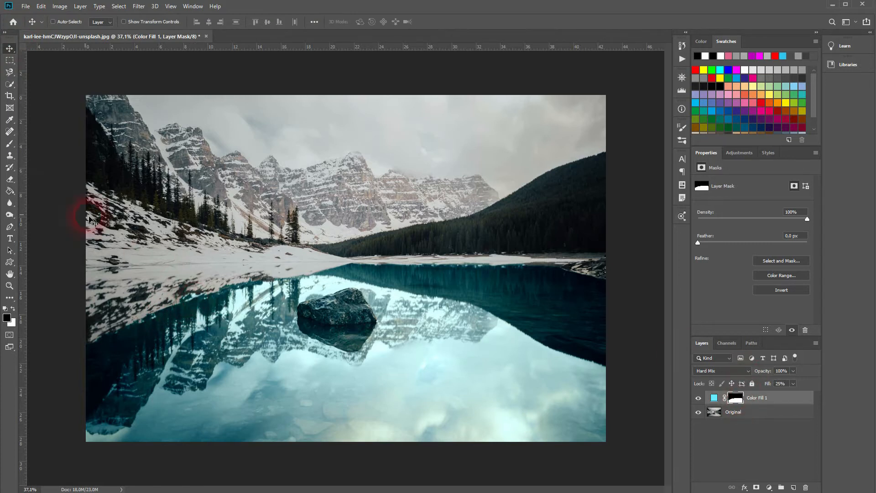
Examine the mask's edge up close along the left and right shorelines with the Brush tool active.
drag(10, 143, 37, 143)
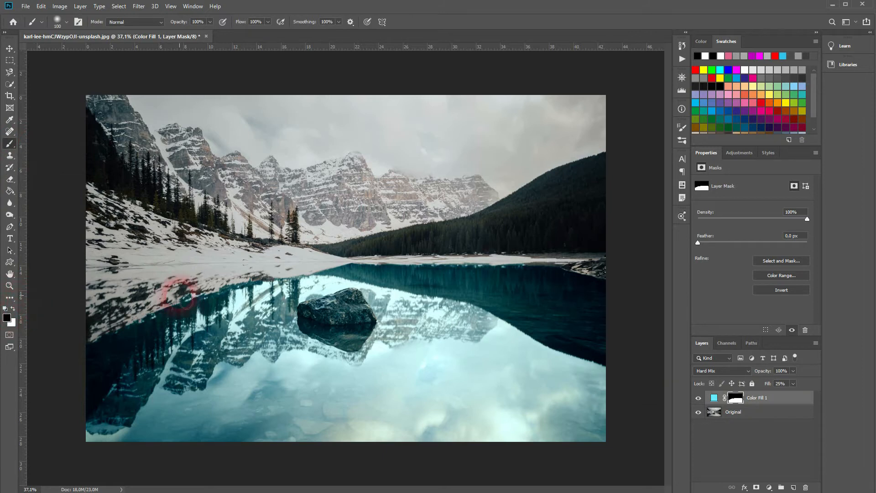
scroll(155, 302, up, 3)
mouse_move(168, 308)
mouse_down()
mouse_move(138, 317)
mouse_move(212, 287)
mouse_move(306, 270)
mouse_move(357, 265)
mouse_up()
mouse_move(64, 364)
mouse_down()
mouse_move(309, 287)
mouse_move(352, 263)
mouse_move(308, 273)
mouse_move(231, 318)
mouse_move(310, 276)
mouse_move(452, 242)
mouse_up()
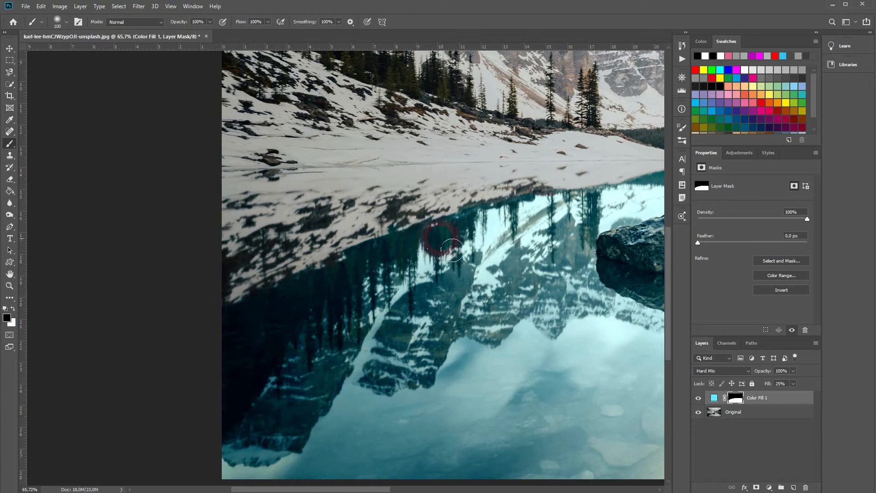
drag(515, 246, 151, 293)
mouse_move(424, 199)
mouse_down()
mouse_move(438, 213)
mouse_move(591, 215)
mouse_move(346, 209)
mouse_move(375, 242)
mouse_up()
drag(475, 306, 181, 267)
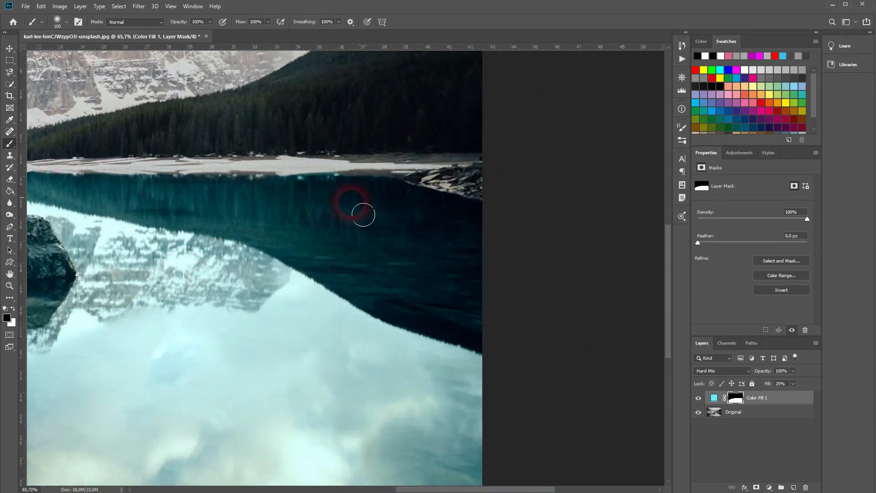
mouse_move(356, 177)
mouse_down()
mouse_move(262, 177)
mouse_move(443, 180)
mouse_move(494, 204)
mouse_move(414, 177)
mouse_move(482, 200)
mouse_move(512, 192)
mouse_up()
key(ctrl+0)
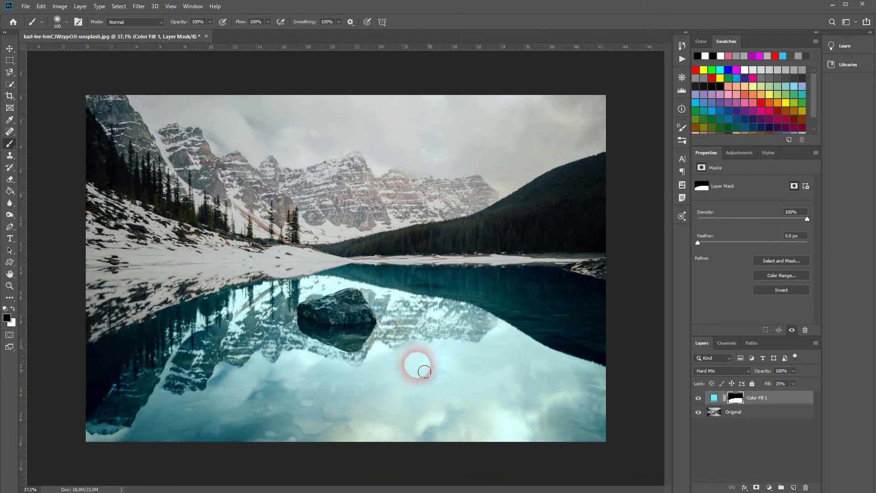
mouse_move(404, 130)
mouse_down()
mouse_move(291, 216)
mouse_move(352, 188)
mouse_move(391, 203)
mouse_up()
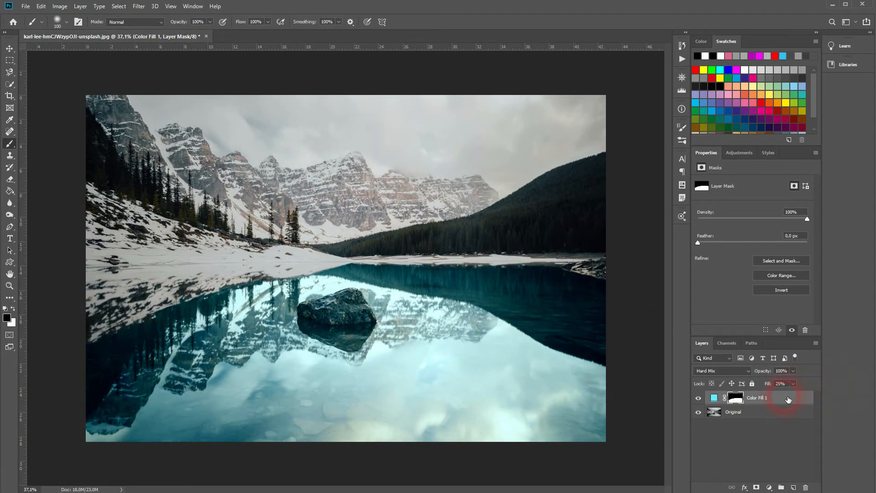
Duplicate the Color Fill 1 layer and invert the copy's mask, comparing the image with the copy hidden and shown.
key(ctrl+j)
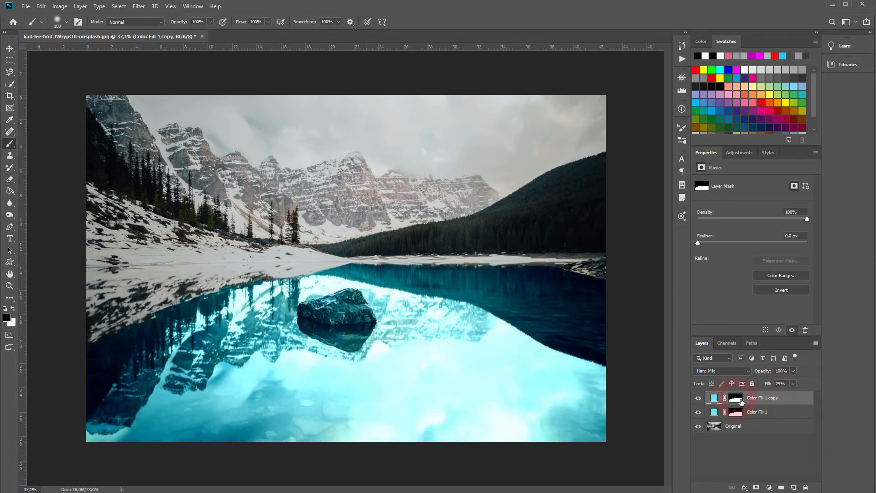
click(741, 402)
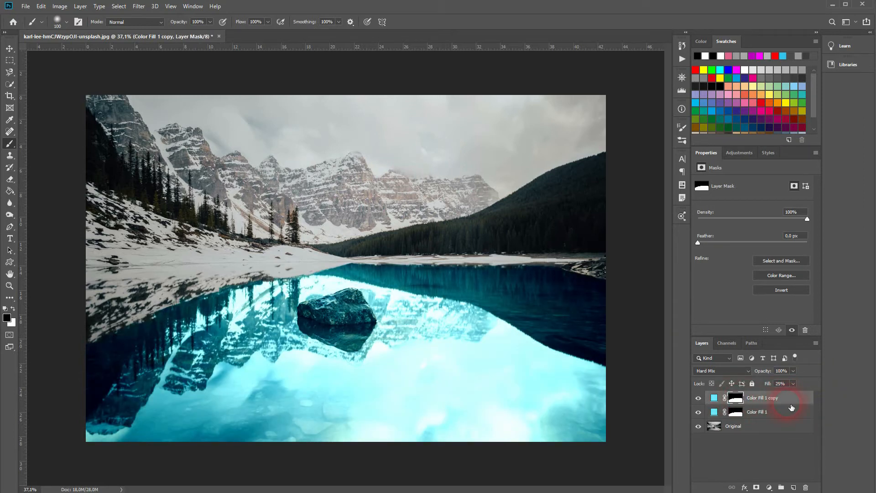
key(ctrl+i)
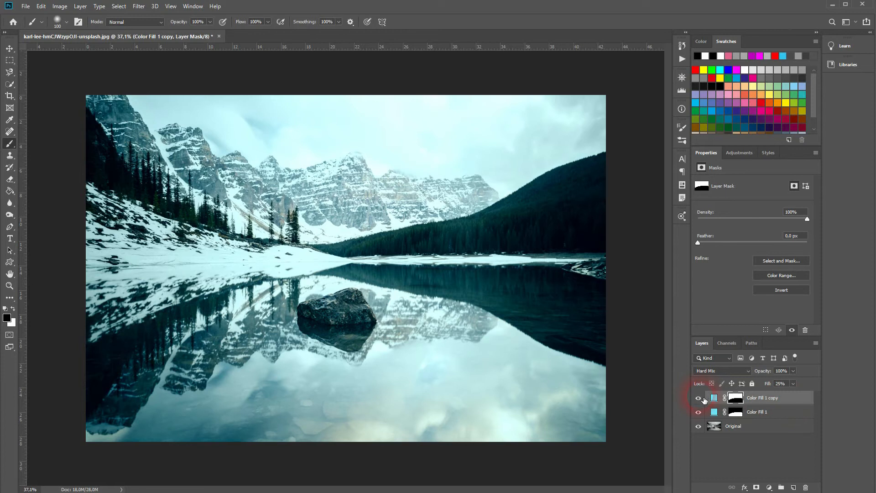
click(700, 399)
click(699, 399)
click(499, 379)
Set the duplicated color fill layer's fill to 10% and compare the image with that layer hidden and shown.
click(786, 401)
drag(785, 389, 760, 391)
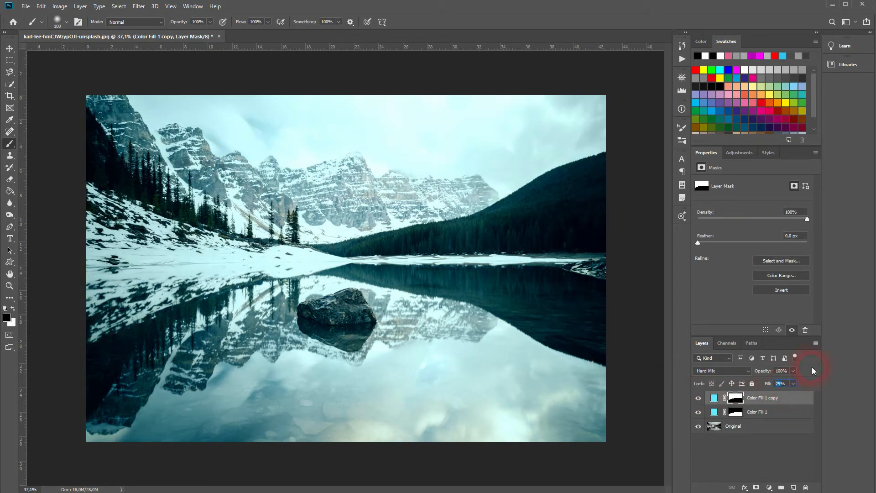
text(10)
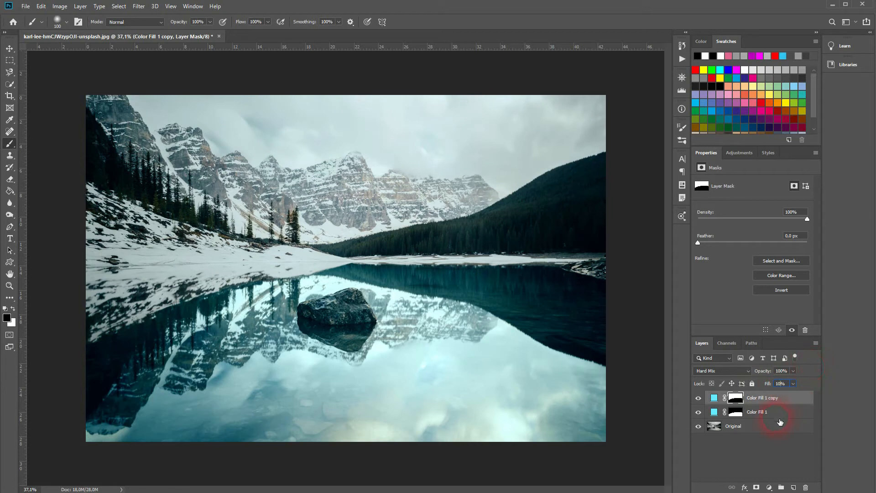
click(699, 398)
click(699, 399)
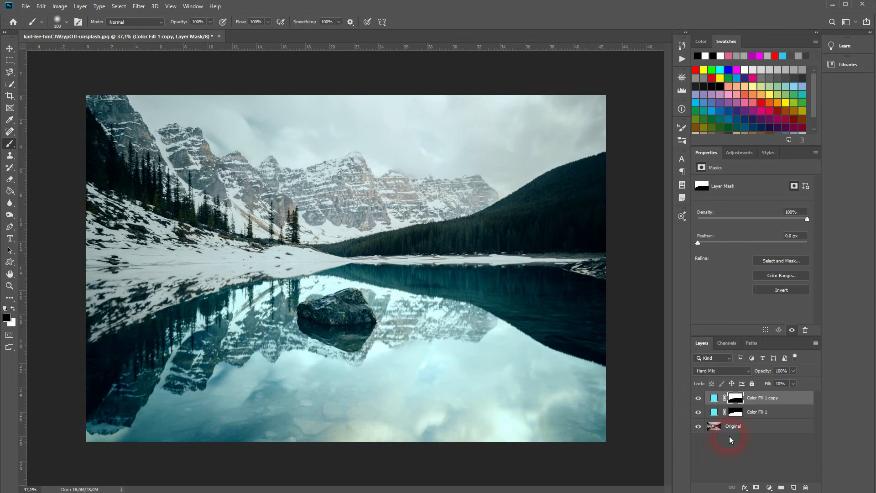
Compare the image with the Color Fill 1 layer hidden and shown, checking the tint on the rock.
click(777, 419)
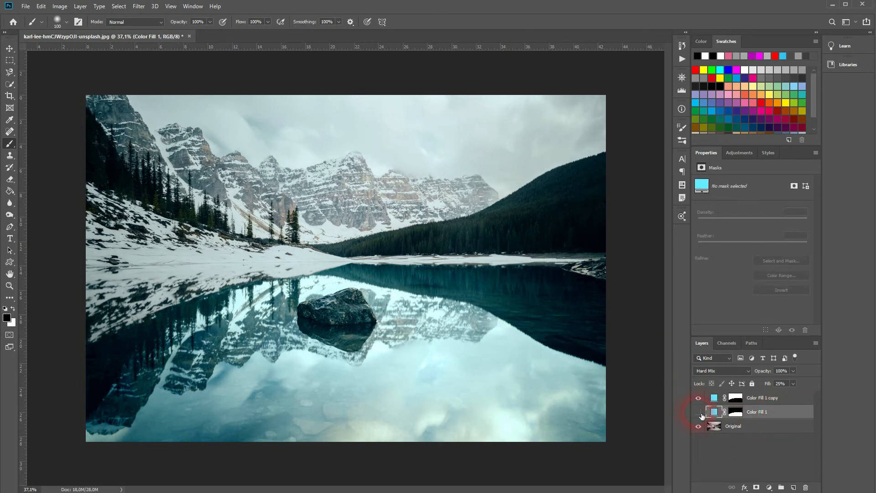
click(698, 412)
click(345, 306)
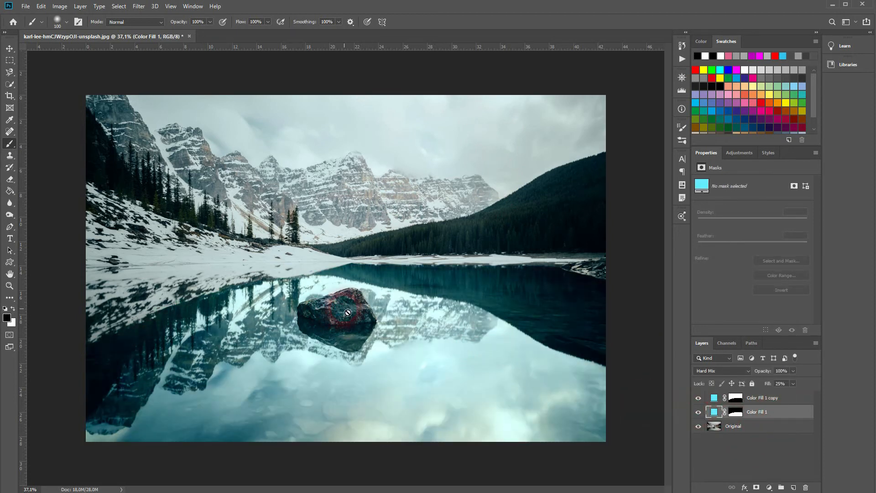
Paint black over the rock in the lake on the Color Fill 1 layer mask, checking the mask on its own for gaps.
click(735, 413)
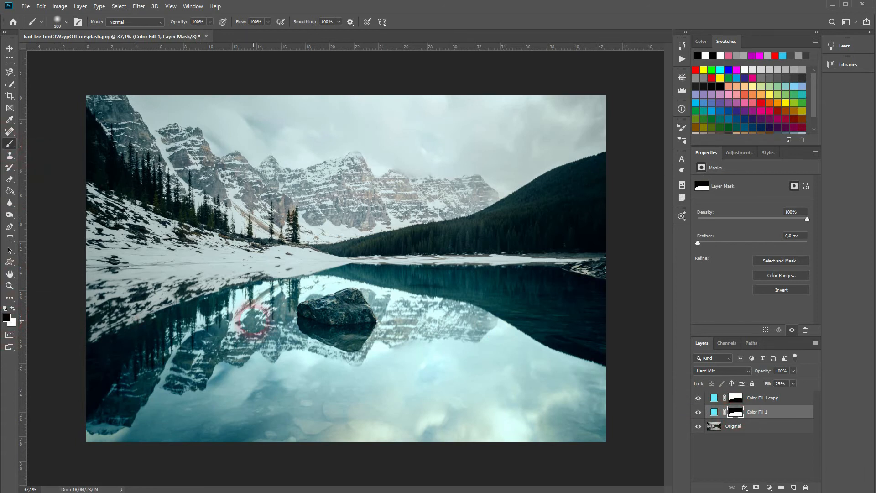
mouse_move(352, 310)
mouse_down()
mouse_move(375, 335)
mouse_move(295, 351)
mouse_move(390, 308)
mouse_move(263, 334)
mouse_move(262, 351)
mouse_move(395, 360)
mouse_move(328, 365)
mouse_move(429, 362)
mouse_move(397, 326)
mouse_move(432, 362)
mouse_move(383, 301)
mouse_move(254, 347)
mouse_move(253, 339)
mouse_move(269, 337)
mouse_move(253, 339)
mouse_move(262, 359)
mouse_move(302, 368)
mouse_move(422, 362)
mouse_move(431, 364)
mouse_move(410, 365)
mouse_move(430, 371)
mouse_move(310, 372)
mouse_move(389, 352)
mouse_move(390, 310)
mouse_move(291, 352)
mouse_move(386, 300)
mouse_move(396, 357)
mouse_move(431, 381)
mouse_up()
click(744, 416)
alt+click(745, 415)
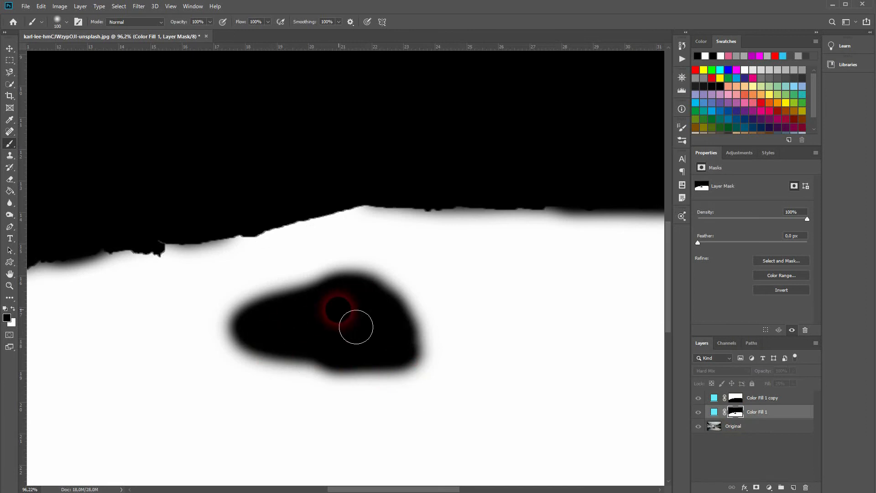
alt+click(742, 417)
click(521, 356)
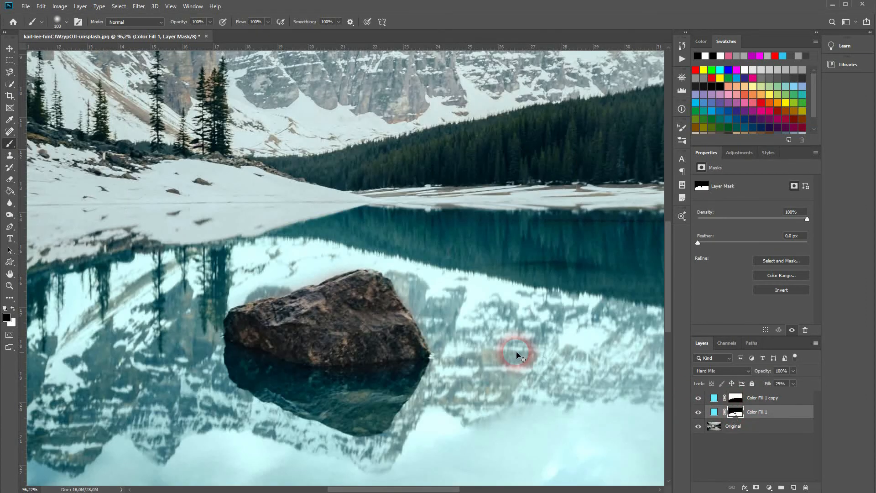
key(ctrl+0)
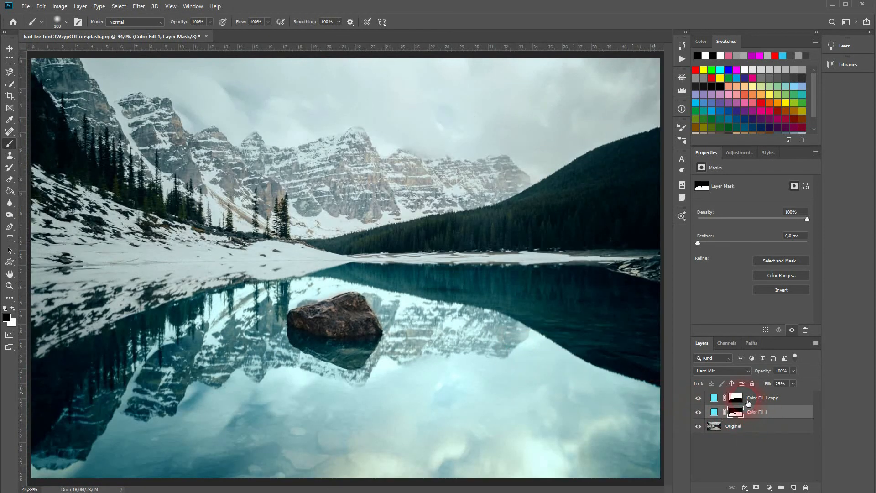
Delete the Color Fill 1 copy layer and replace it with a new duplicate of Color Fill 1 that has an inverted mask.
click(770, 399)
key(Delete)
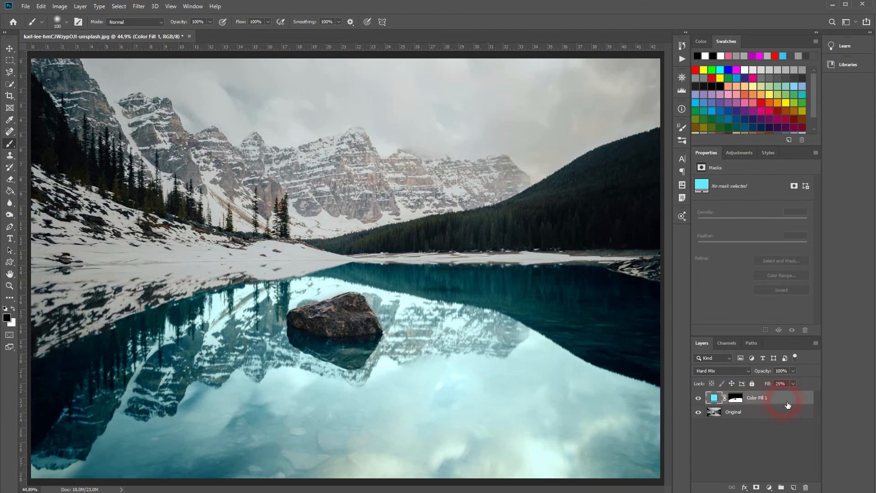
key(ctrl+j)
click(736, 399)
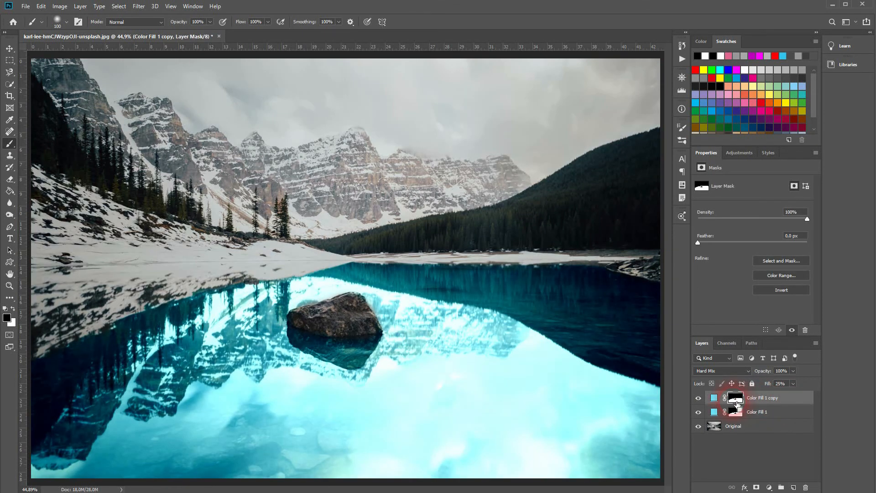
key(ctrl+i)
Set the fill of the new Color Fill 1 copy layer to 15%.
click(783, 386)
key(shift+Down)
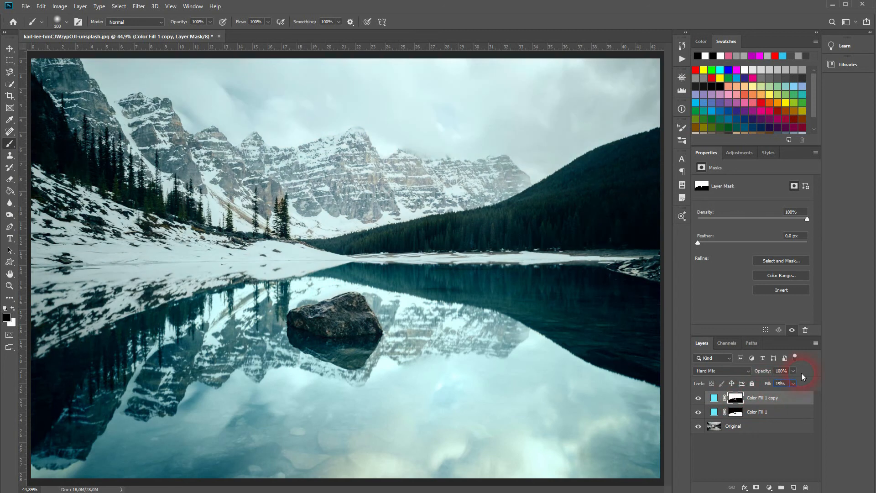
key(Return)
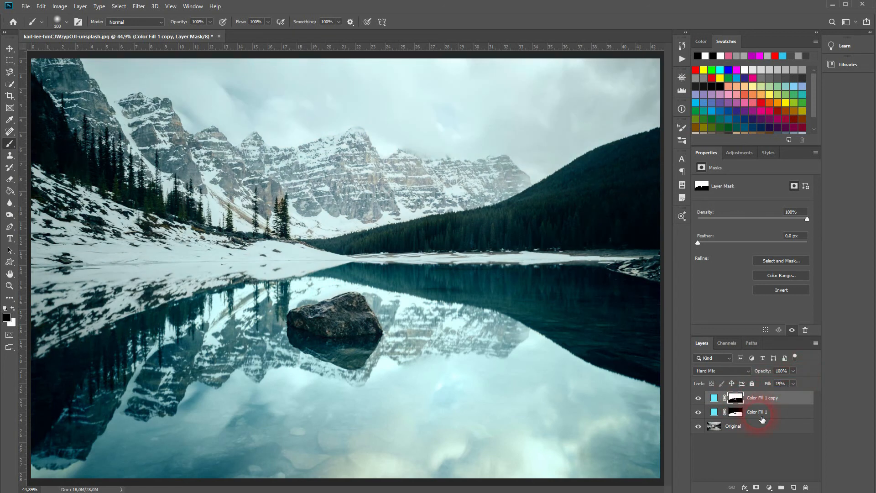
Switch to the Move tool and compare the Original layer alone with the fully tinted image.
click(10, 49)
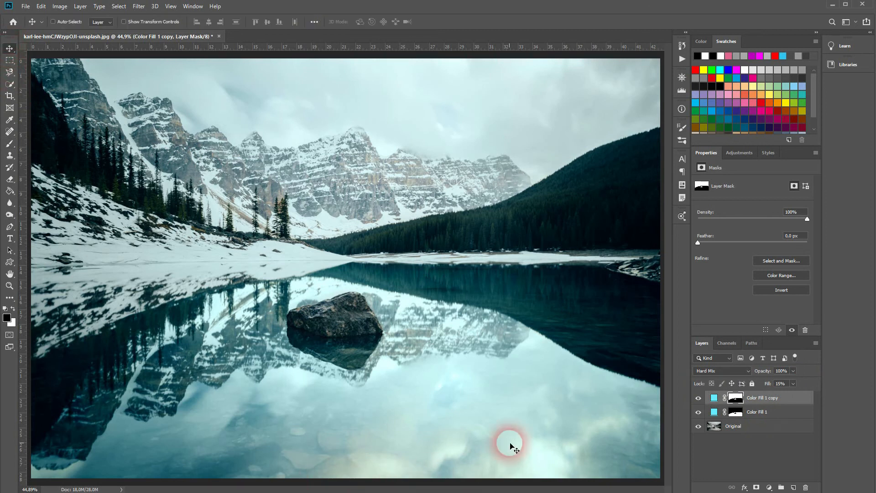
scroll(338, 358, down, 1)
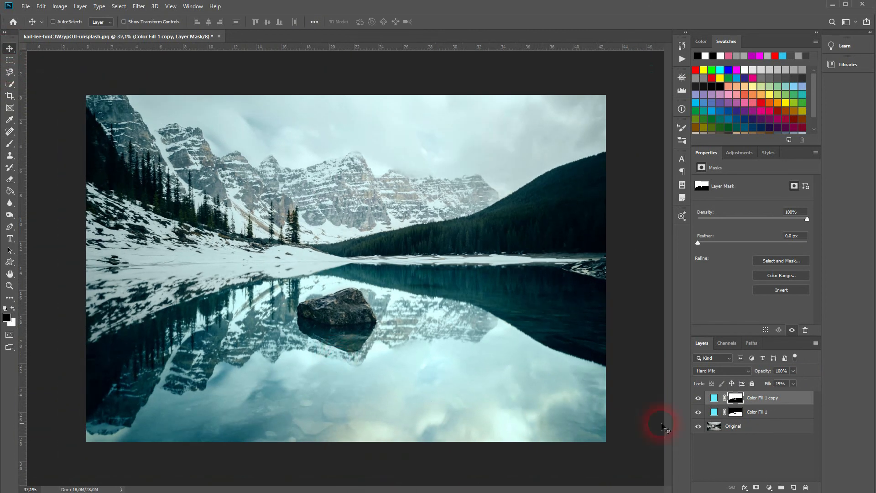
alt+click(703, 429)
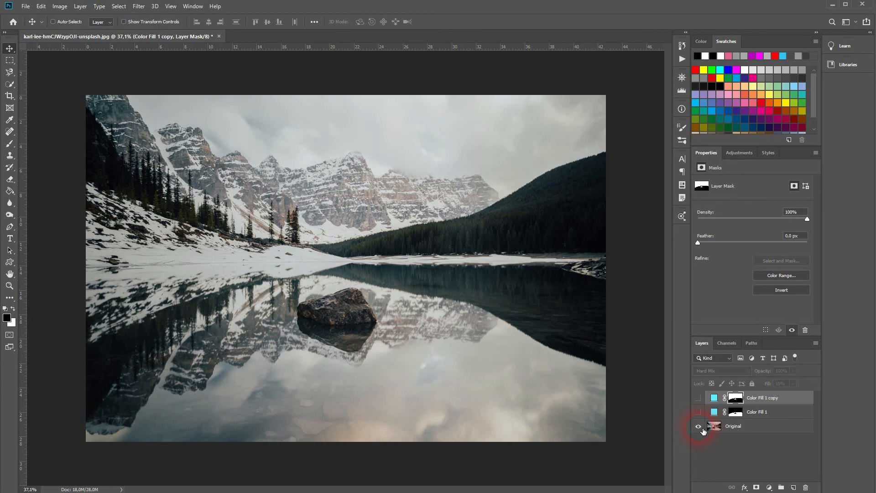
alt+click(699, 427)
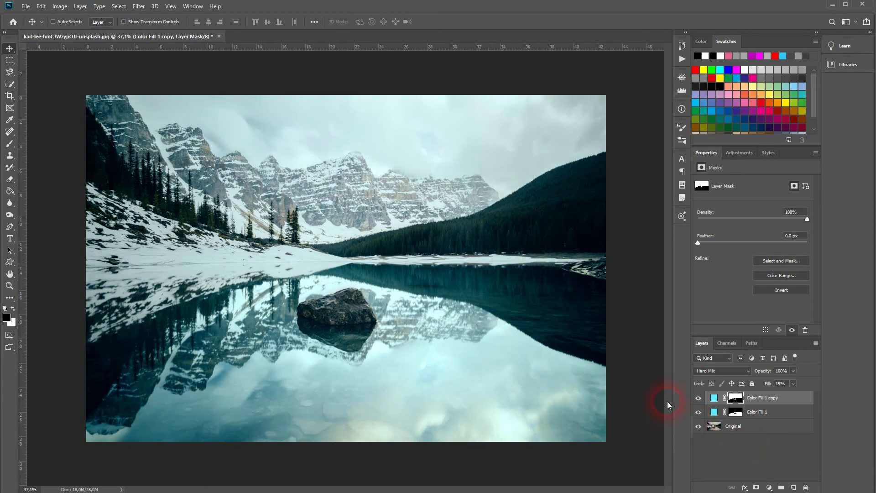